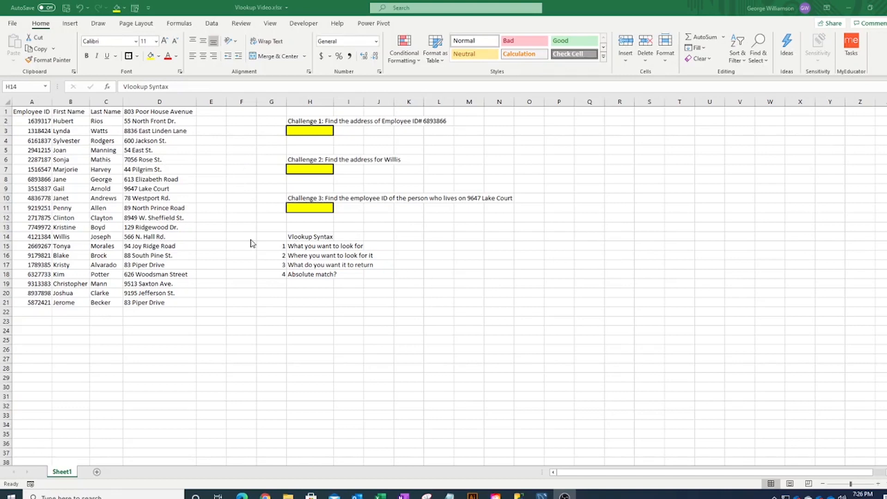
Step: Review the four VLOOKUP syntax notes in H14:H18 and the yellow answer cells of the three challenges
click(301, 239)
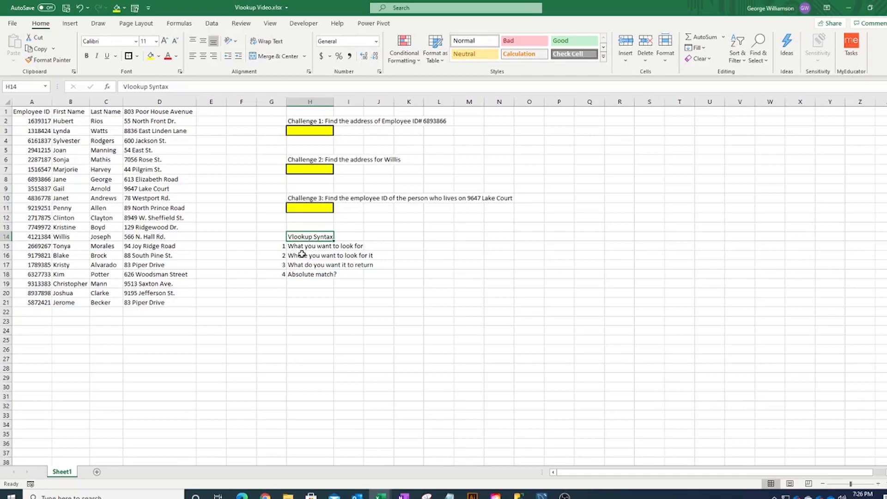
click(302, 247)
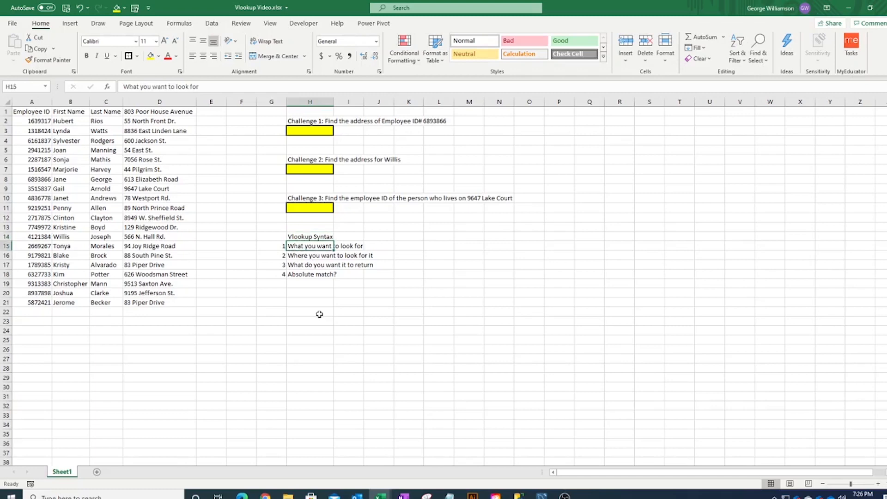
click(308, 256)
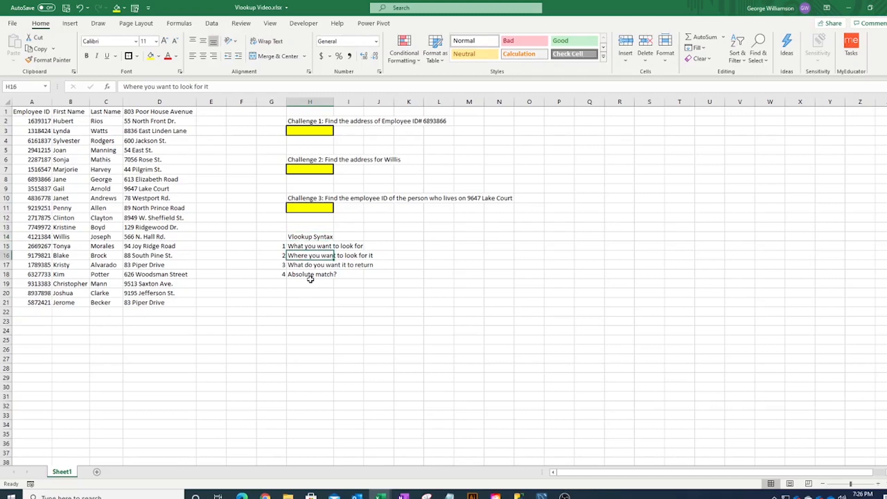
click(311, 267)
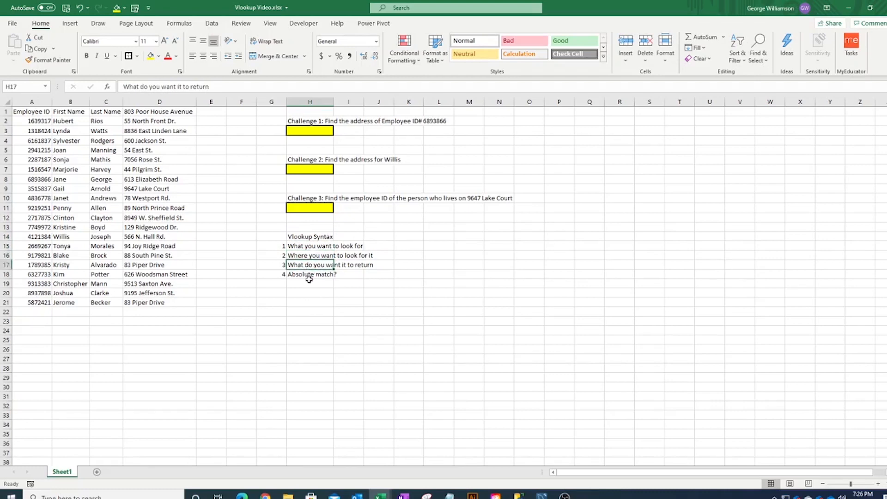
click(308, 276)
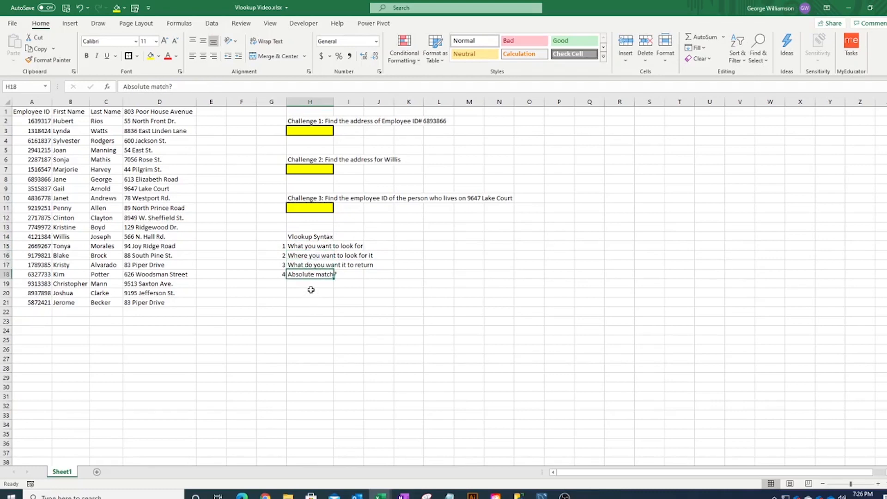
click(322, 129)
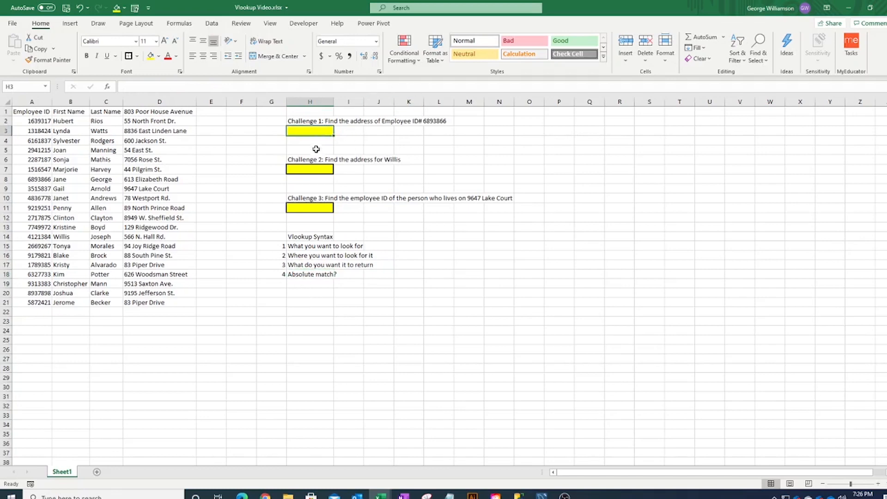
click(315, 168)
click(313, 207)
click(310, 132)
click(291, 148)
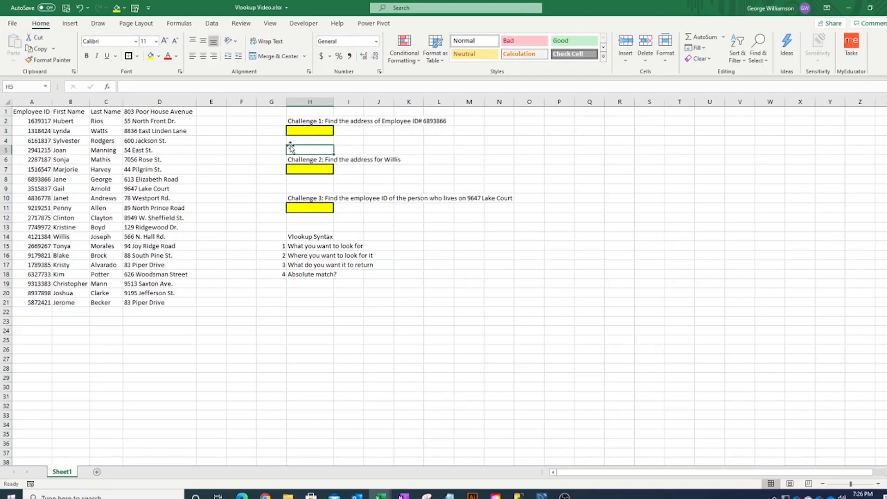
Step: Search the sheet for the employee ID given in Challenge 1, and close the search dialog
key(ctrl+f)
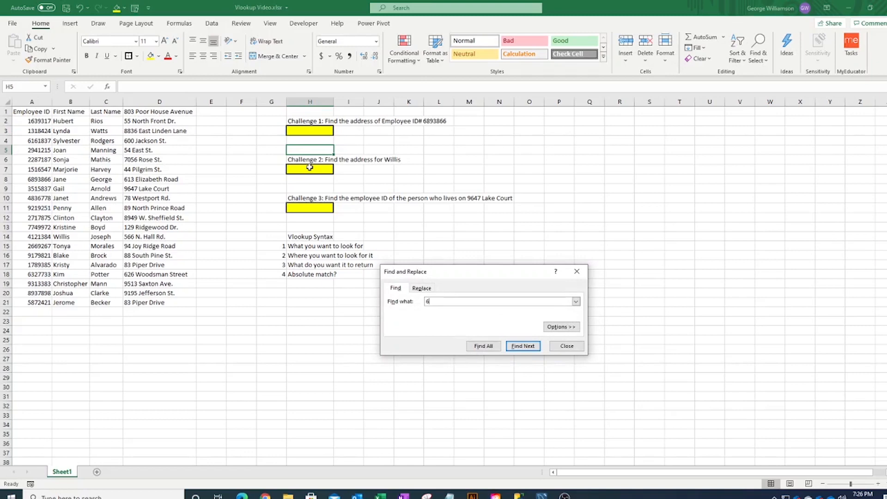
text(6893866)
key(Return)
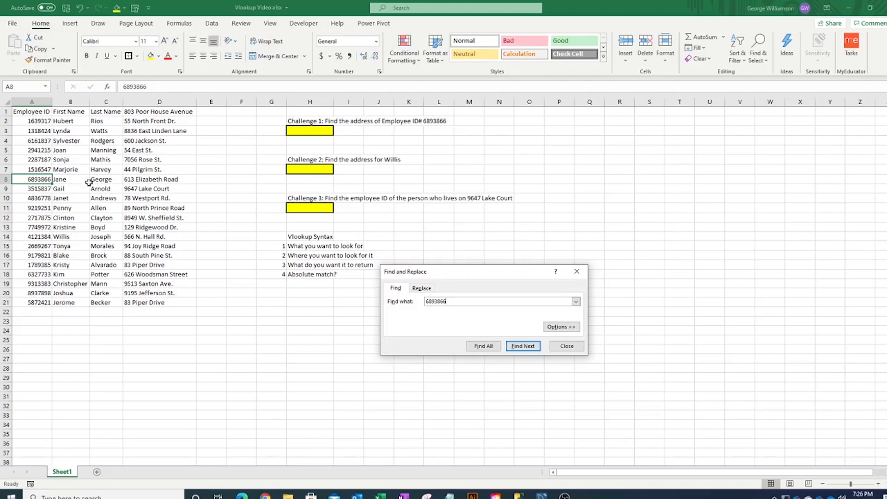
click(567, 346)
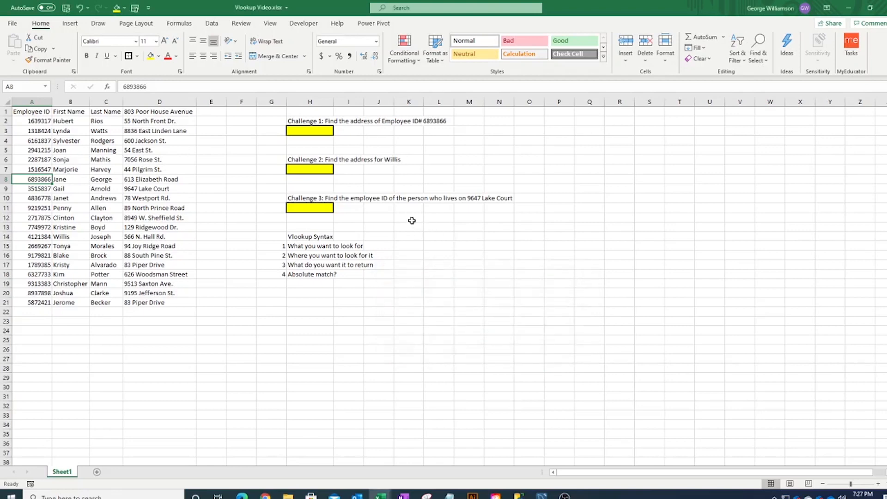
Step: Enter the employee ID from Challenge 1 in cell J3 as the lookup value
click(325, 132)
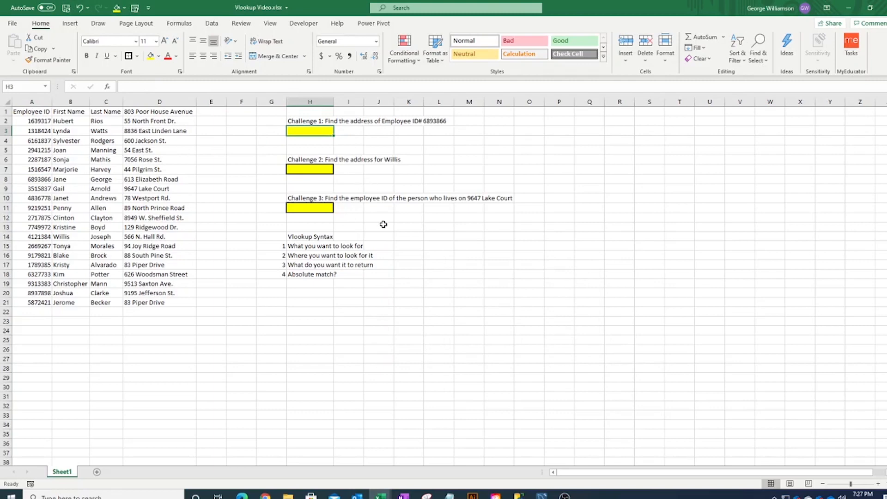
click(370, 131)
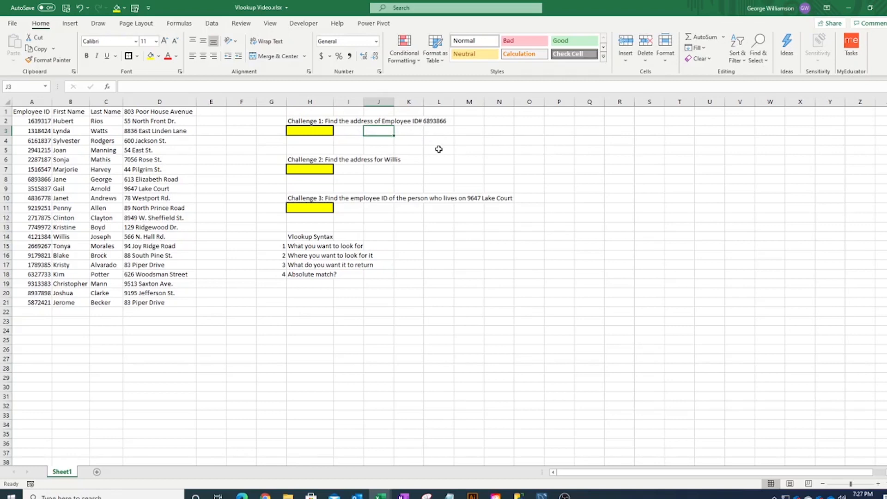
text(689)
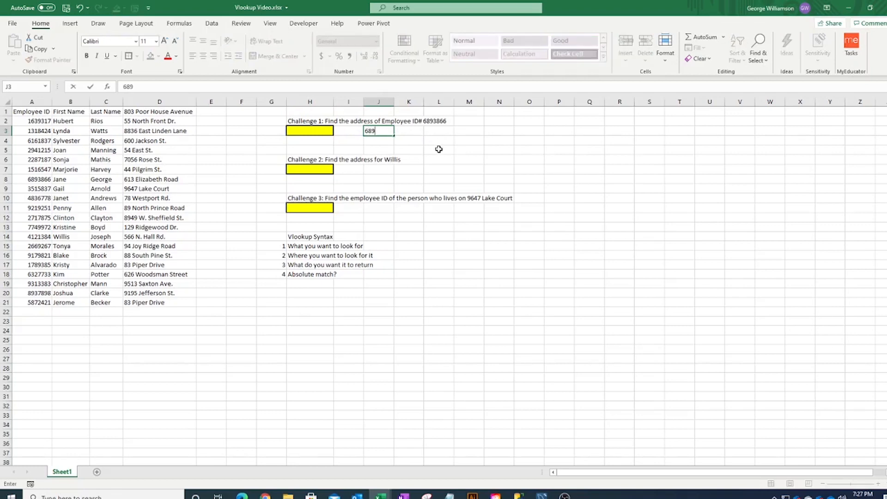
text(3866)
key(Return)
Step: Enter the formula =VLOOKUP(J3,A:D,4,FALSE) in H3 to return the employee's address for Challenge 1
key(Up)
key(Left)
key(Left)
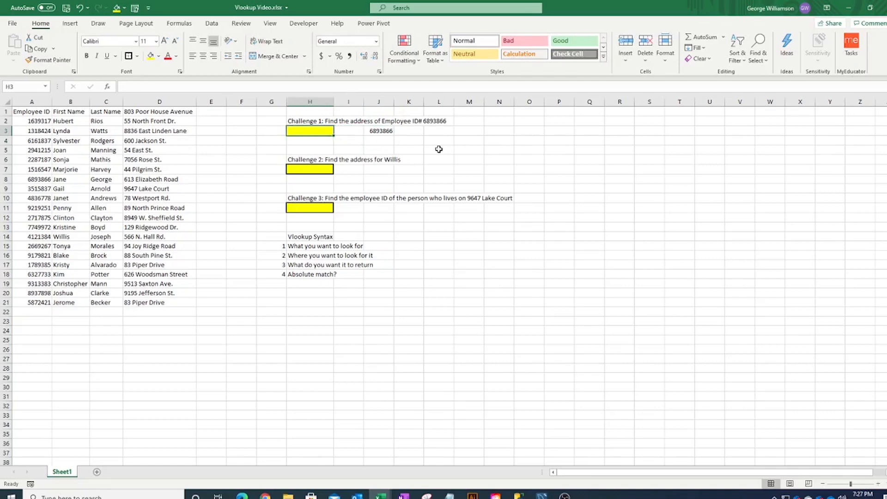
text(=)
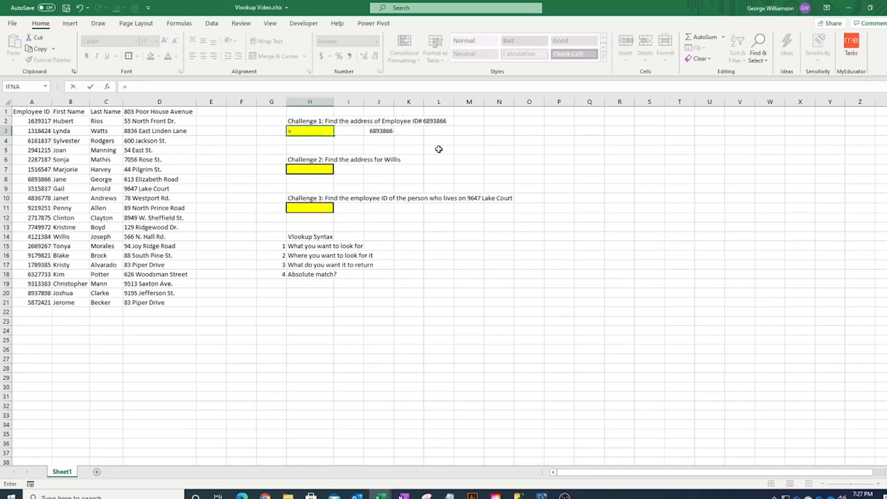
text(vlook)
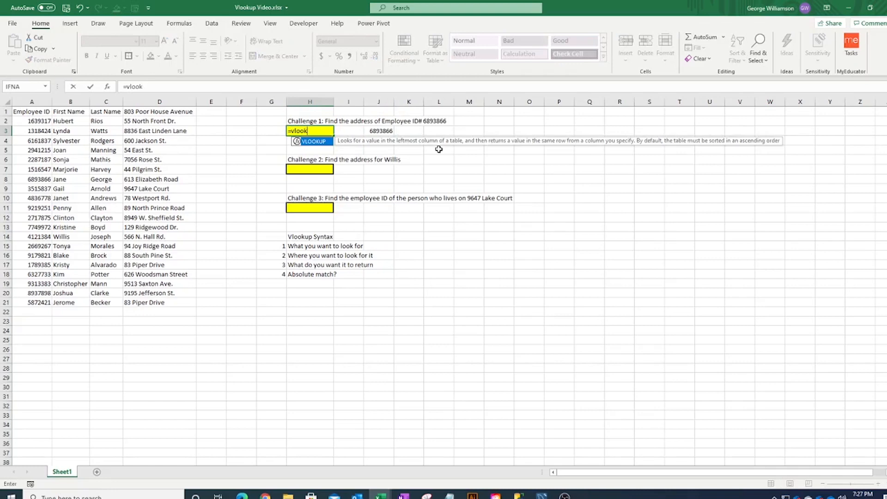
text(up)
key(Tab)
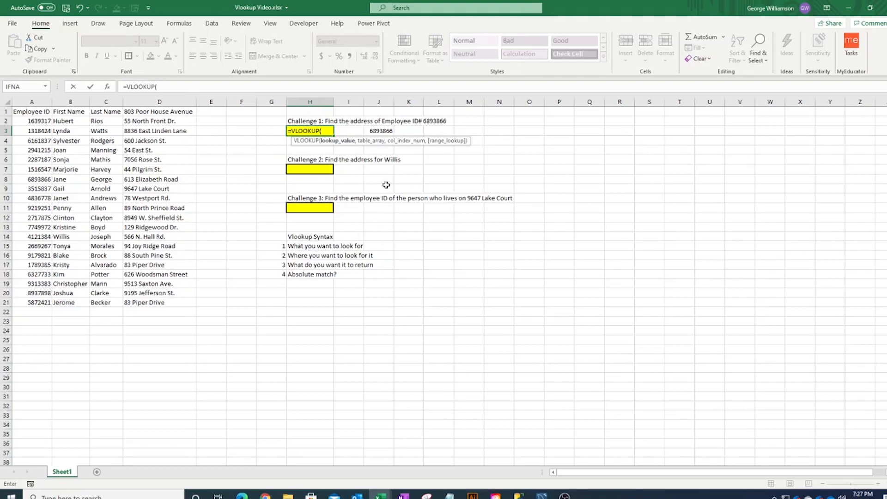
click(373, 131)
text(,)
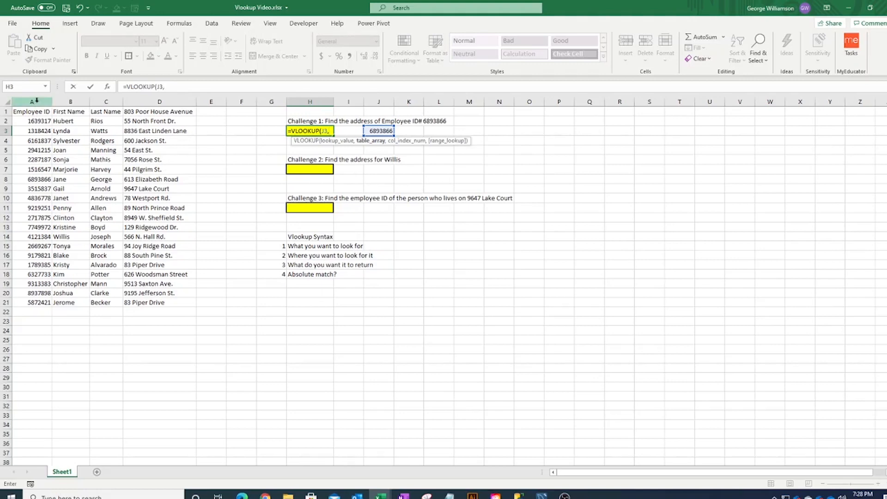
drag(37, 101, 136, 105)
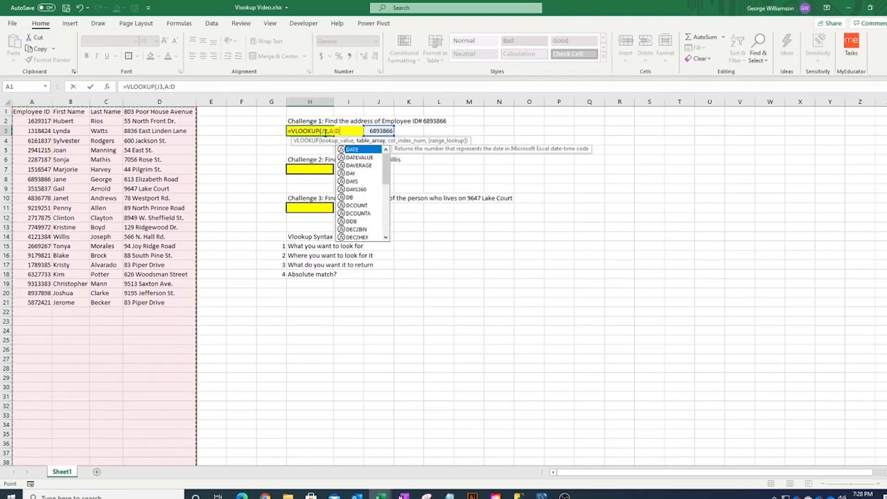
text(,4)
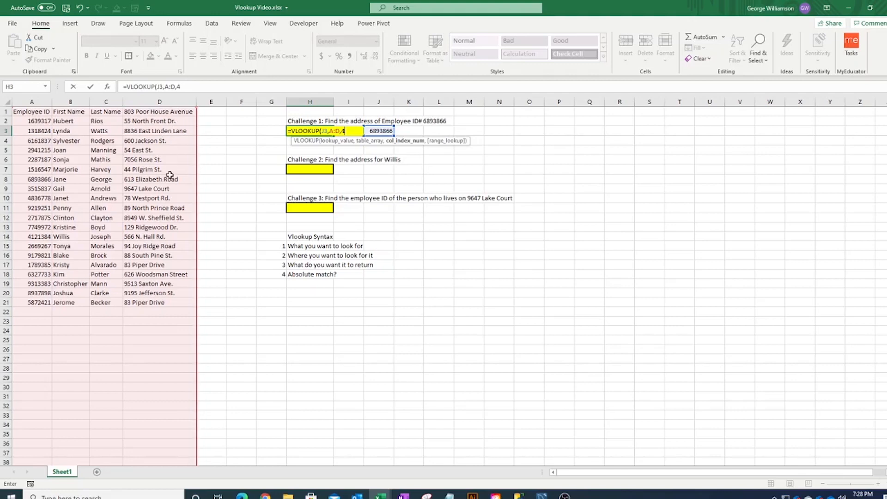
text(,)
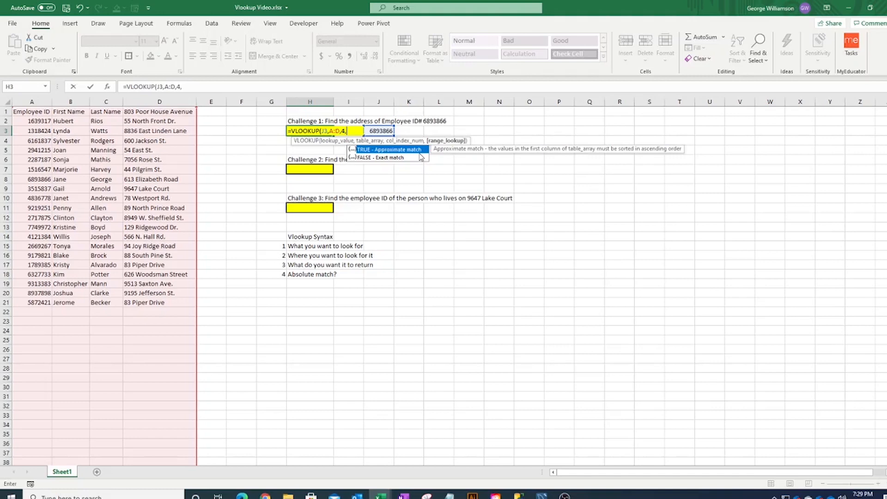
text(false))
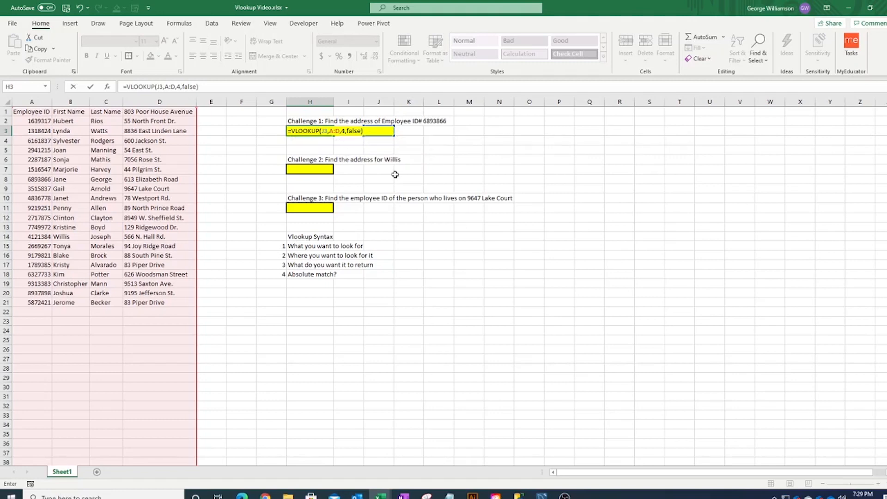
key(Return)
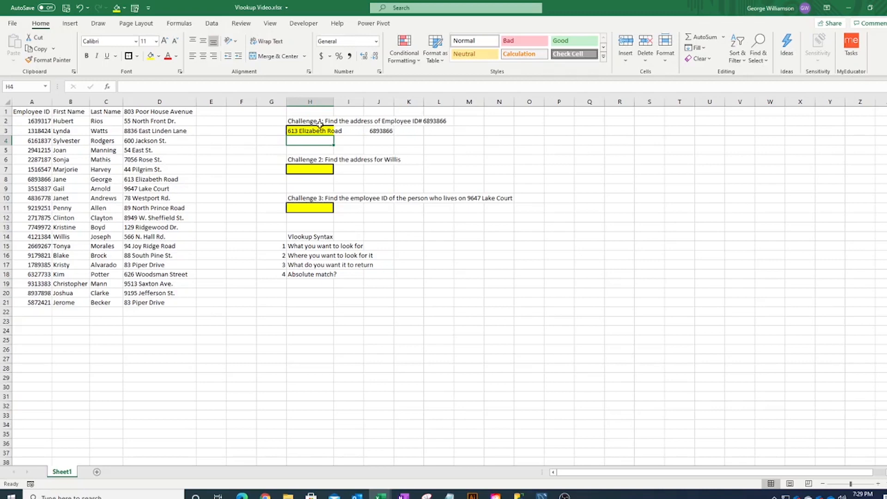
Step: Inspect the arguments of the VLOOKUP formula in H3 without changing it
click(310, 132)
click(160, 87)
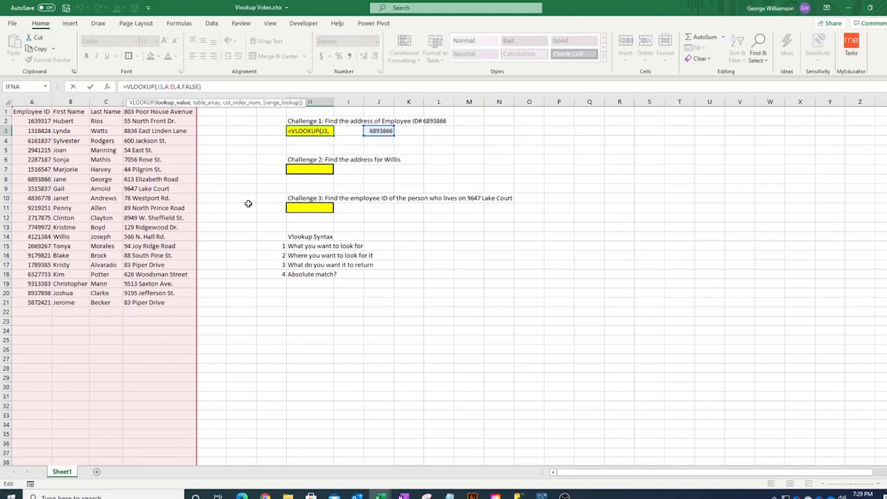
key(Return)
Step: Replace the employee ID in J3 with the one from row 12 and compare the returned address with that row
click(381, 132)
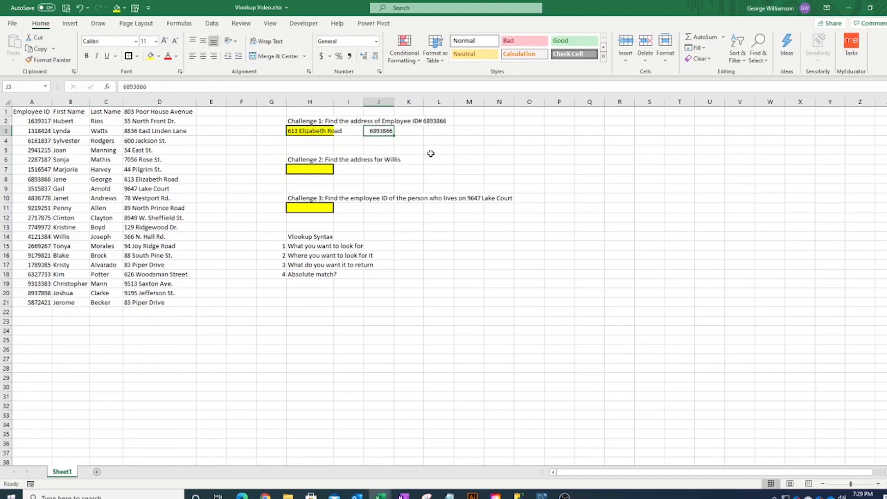
text(2717875)
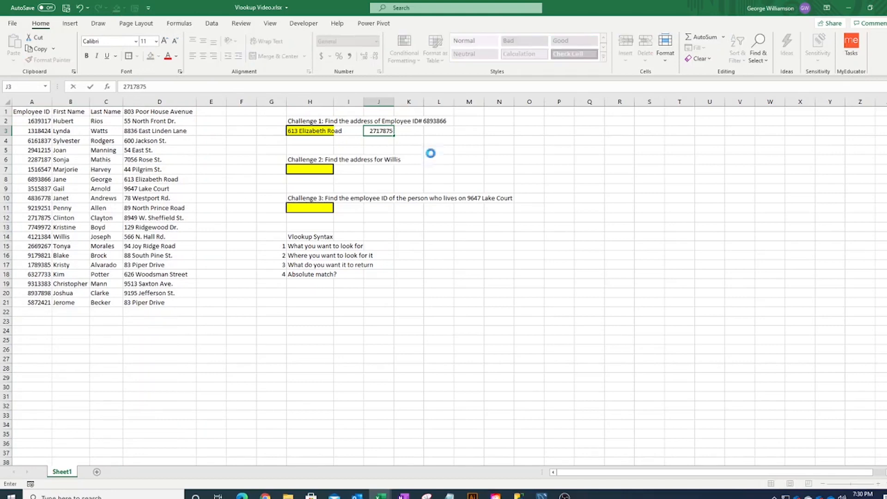
key(Return)
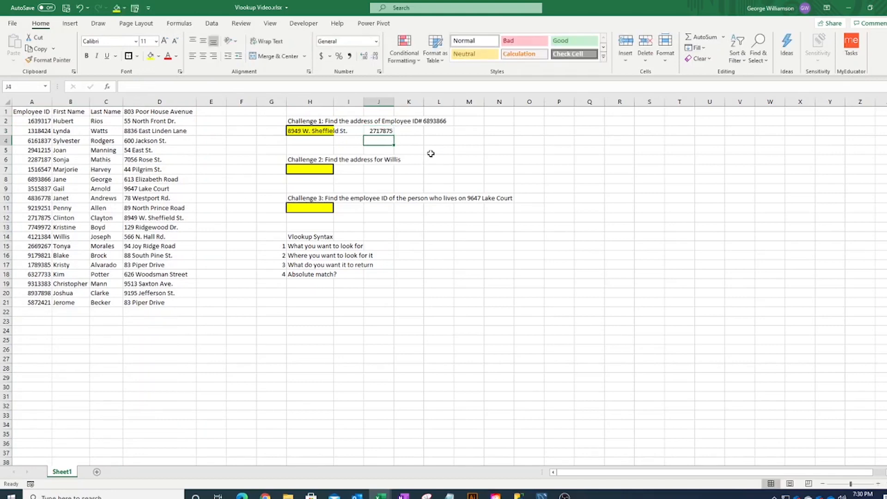
drag(37, 219, 146, 219)
click(142, 220)
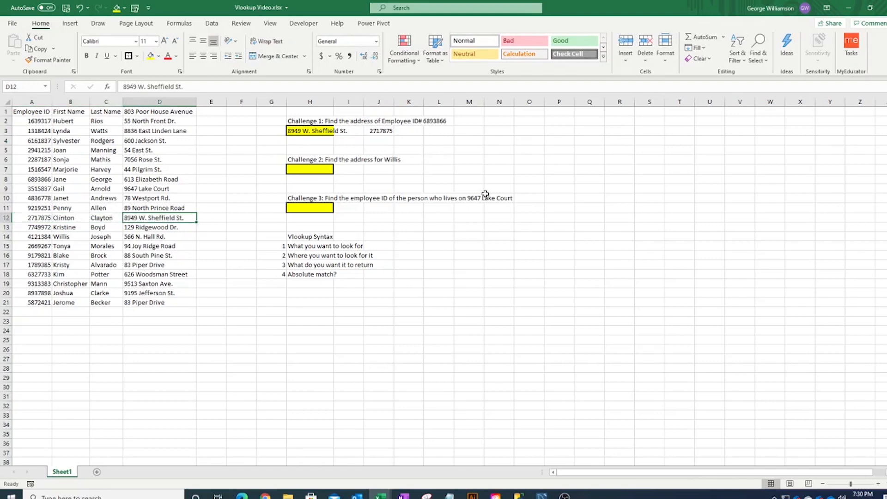
click(408, 188)
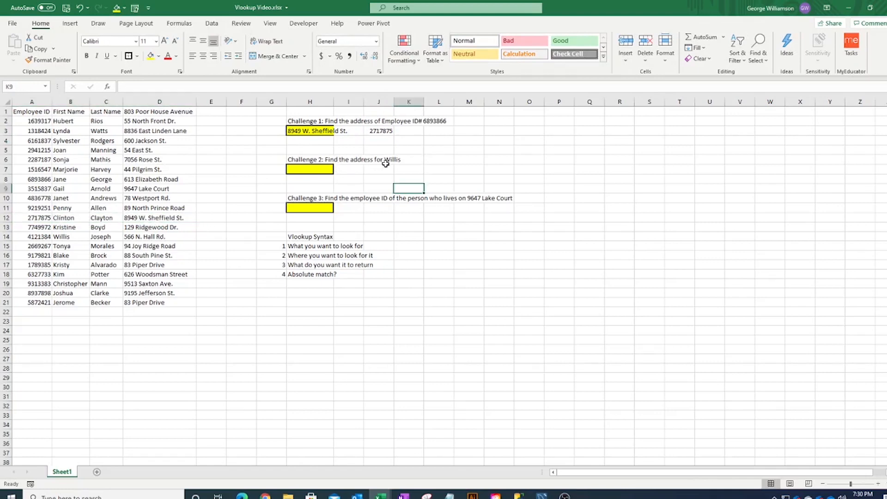
Step: Enter the first name from Challenge 2 in cell J7 as the lookup value
click(316, 171)
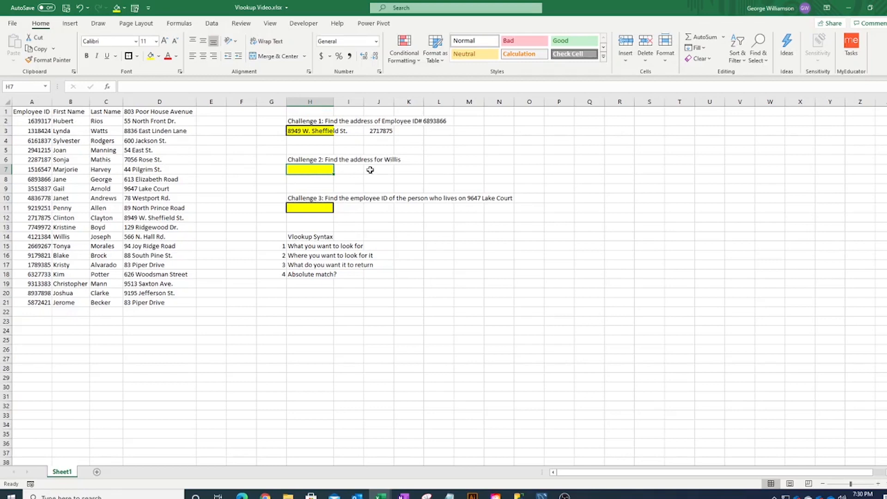
click(385, 172)
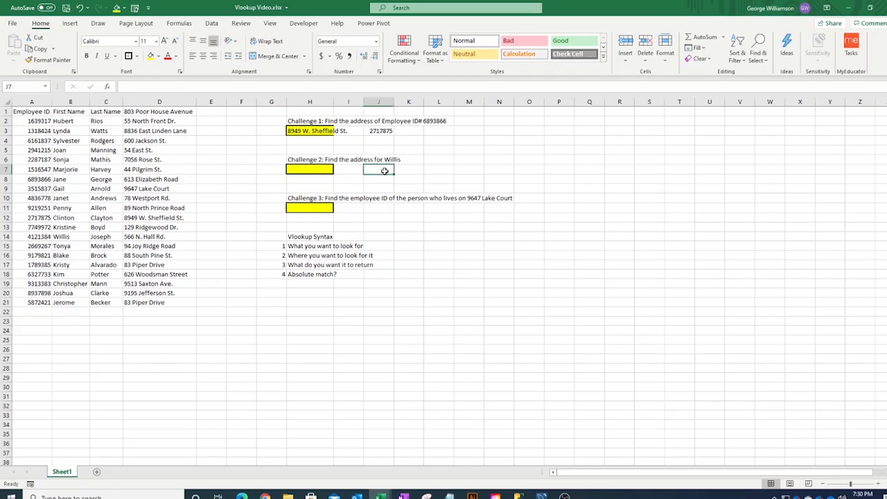
text(Willis)
key(Return)
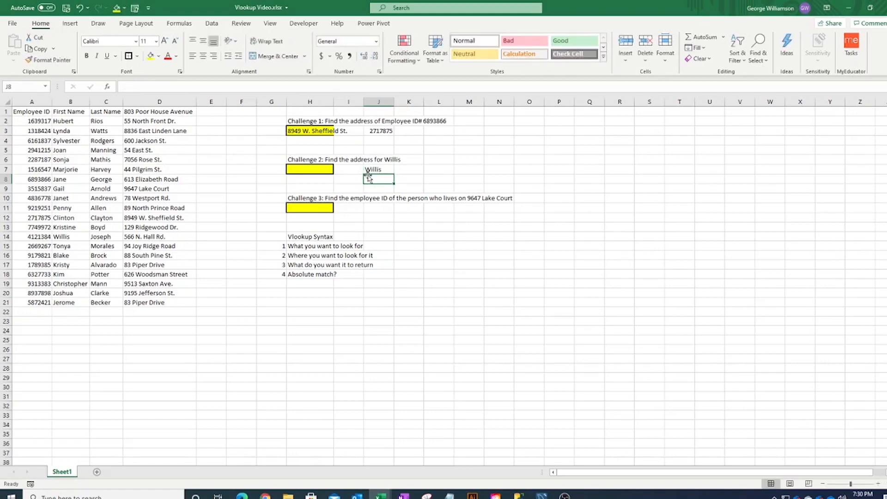
Step: Enter the formula =VLOOKUP(J7,B:D,3,FALSE) in H7 to return the address for Challenge 2
click(319, 168)
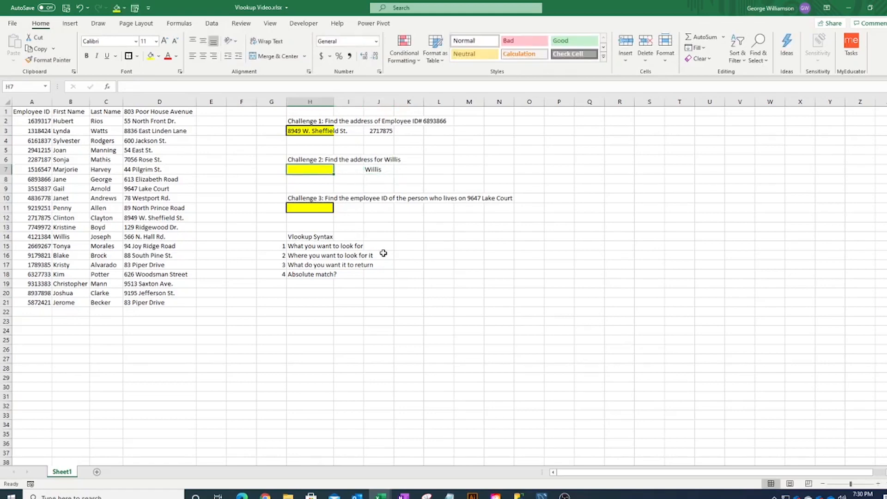
text(=VL)
key(Tab)
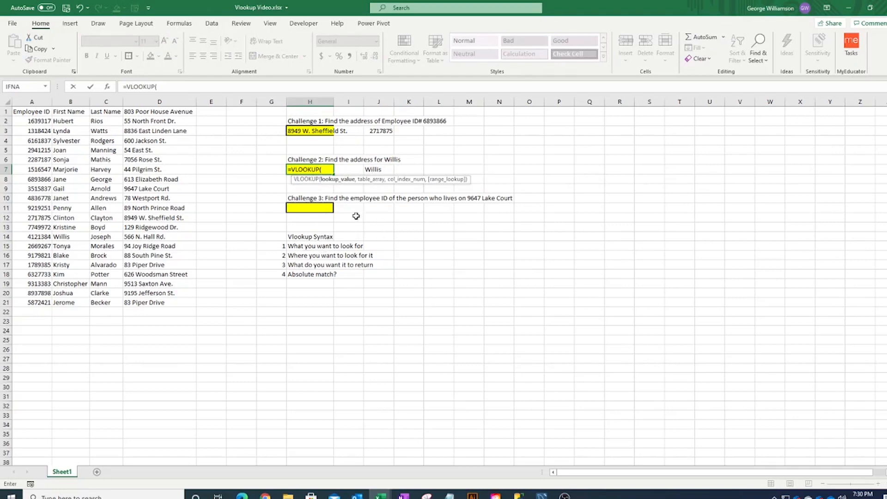
click(378, 170)
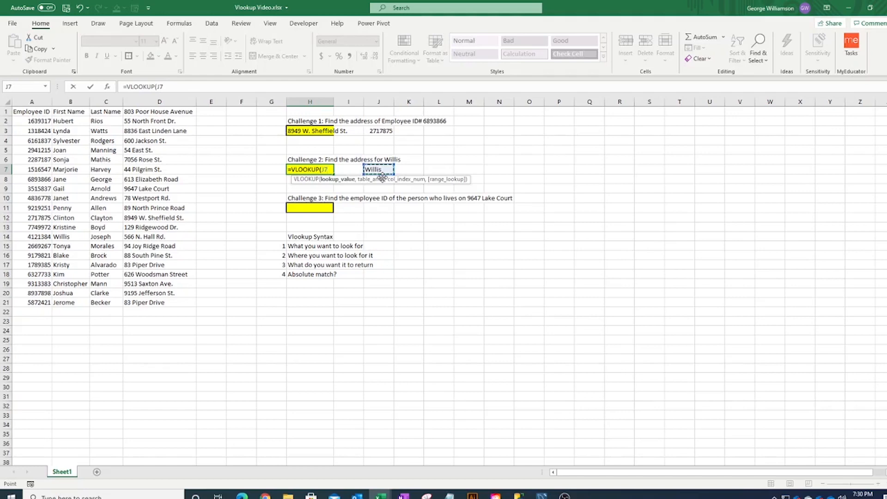
text(,)
click(69, 102)
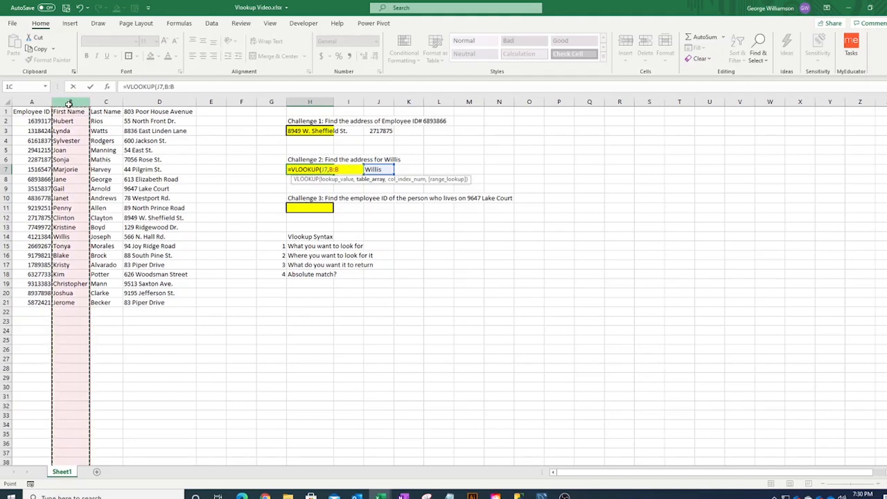
drag(69, 102, 132, 99)
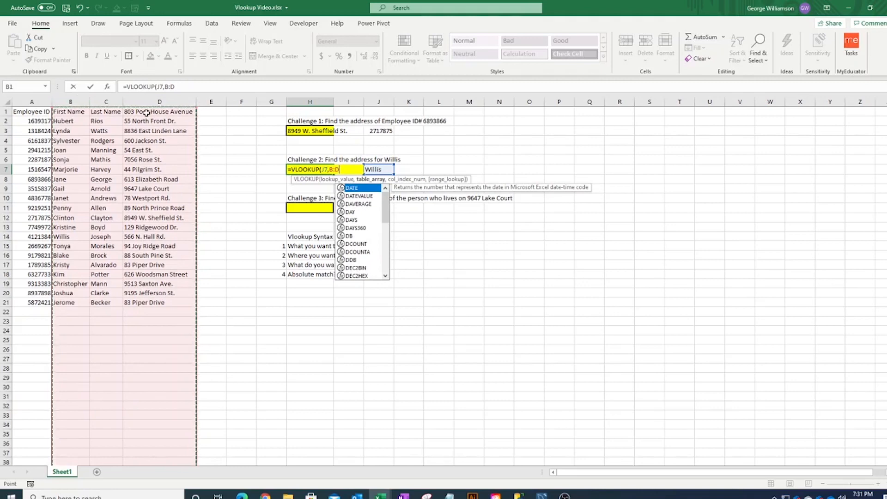
text(,)
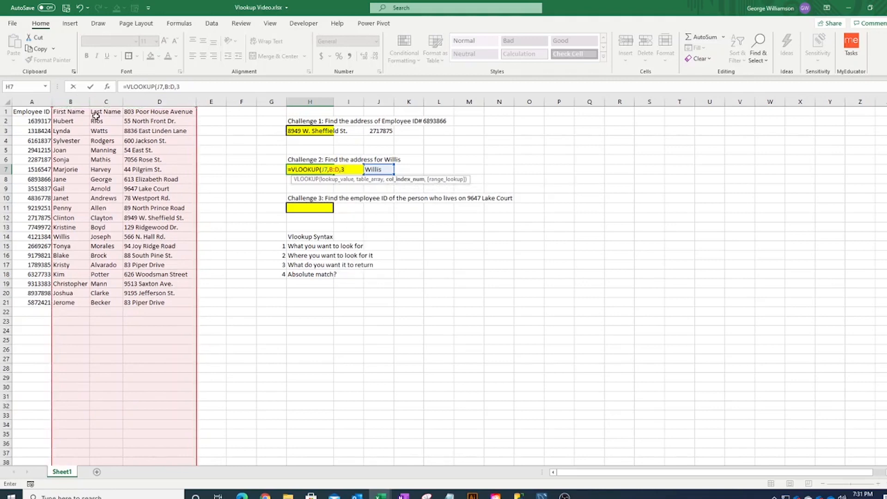
text(3,false)
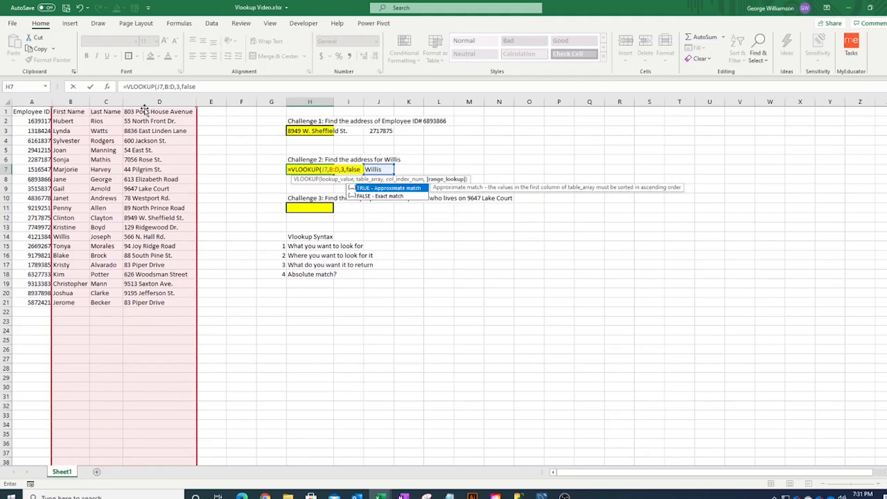
text())
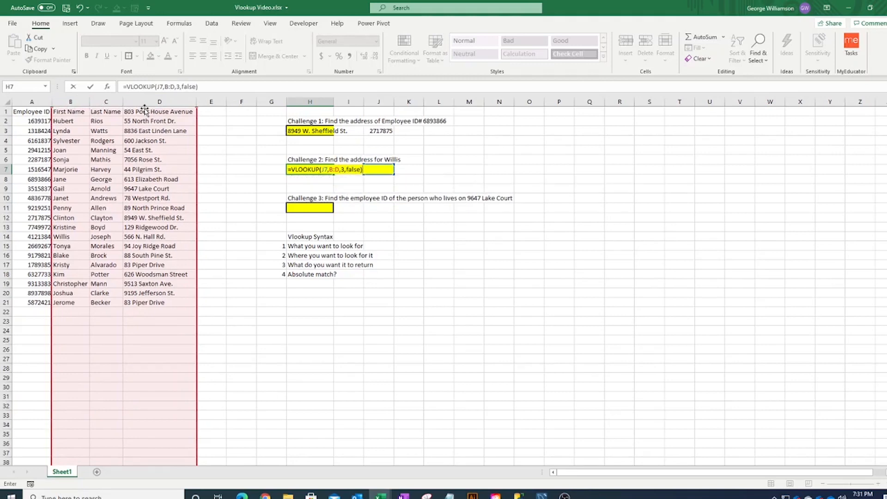
key(Return)
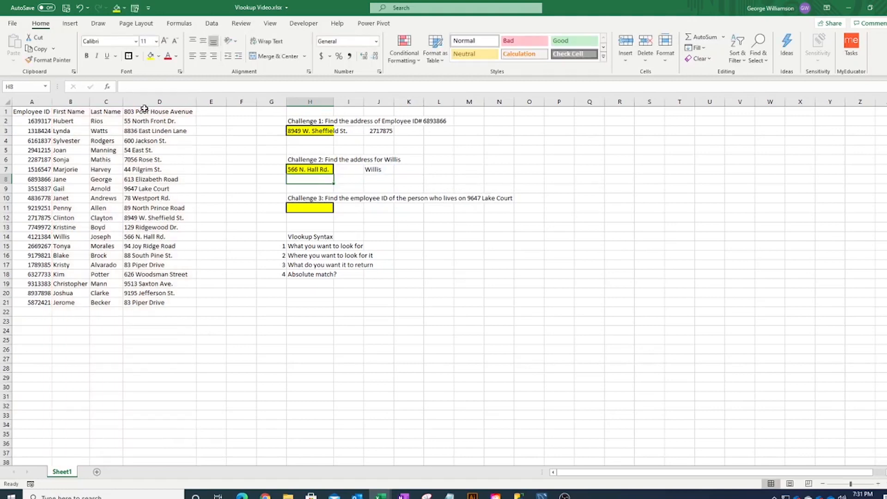
Step: Test a duplicate lookup match by replacing the first name in B8 with the one from B14, and undo the replacement
click(70, 238)
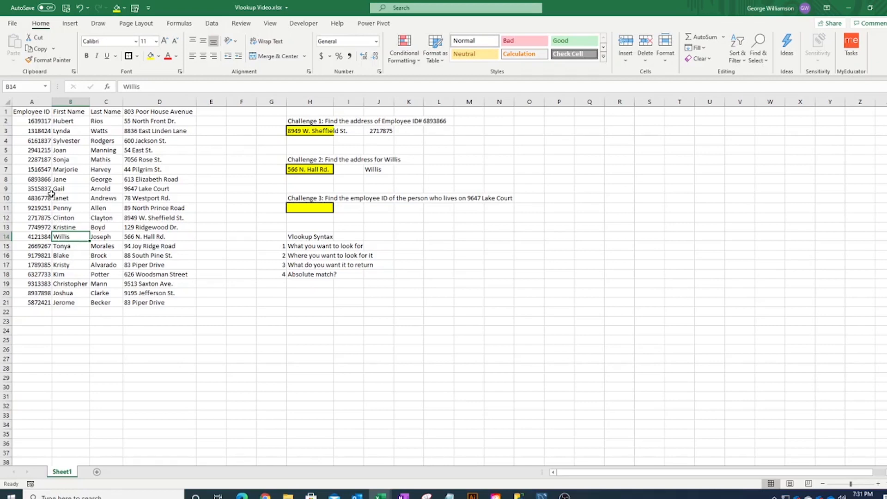
click(62, 181)
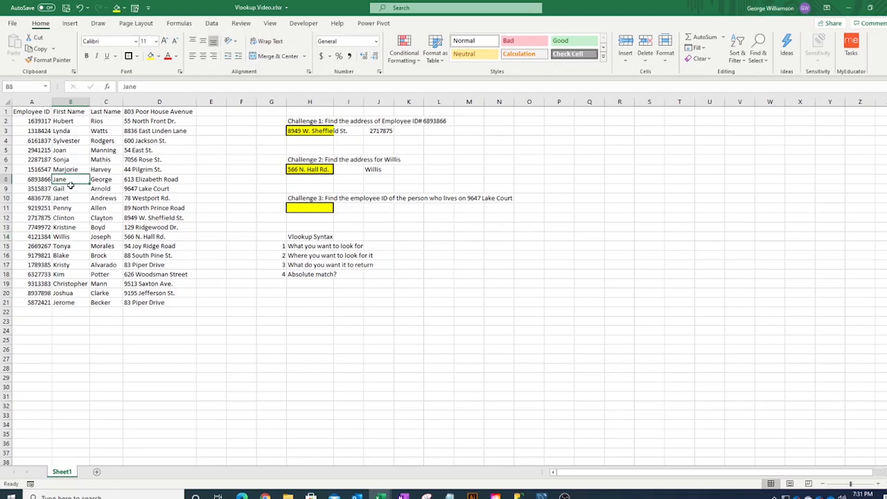
text(Willis)
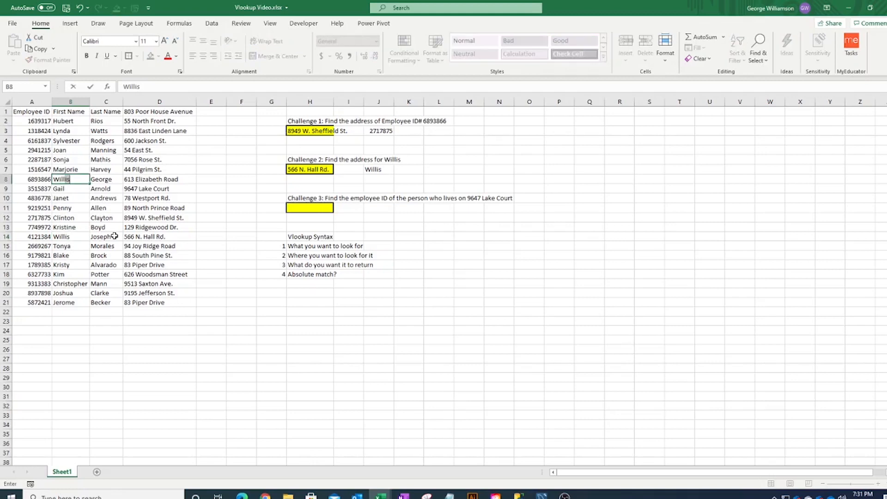
key(Return)
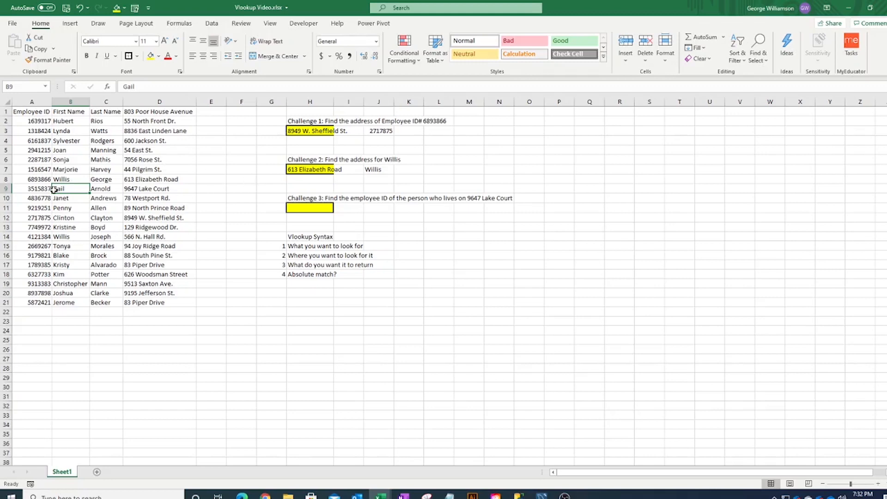
key(ctrl+z)
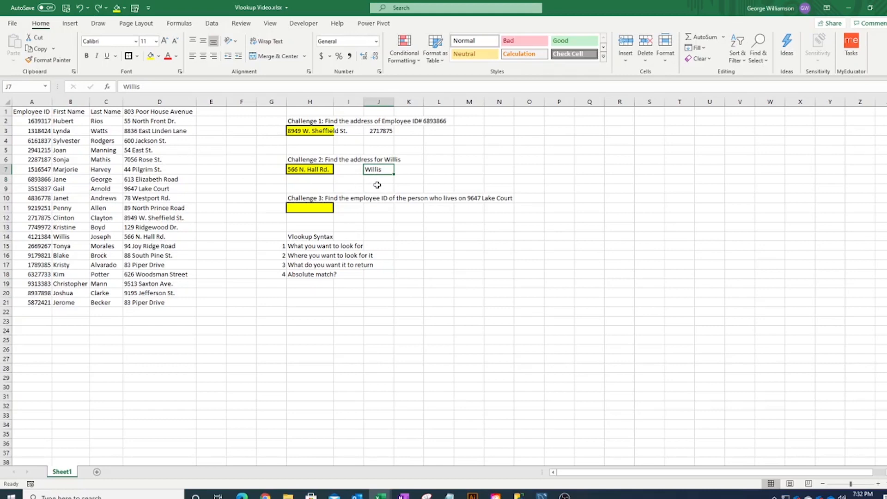
Step: Locate the Challenge 3 address in the employee table and enter that address in cell J11 as the lookup value
click(298, 209)
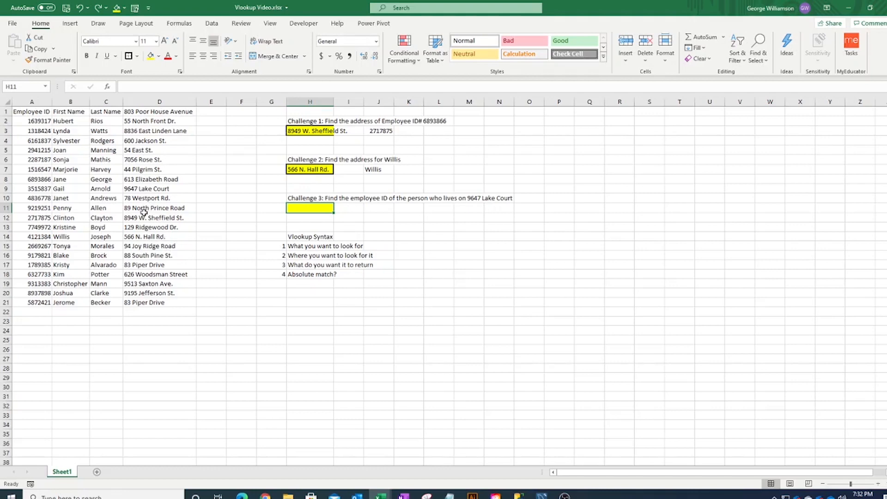
click(157, 190)
drag(44, 190, 172, 187)
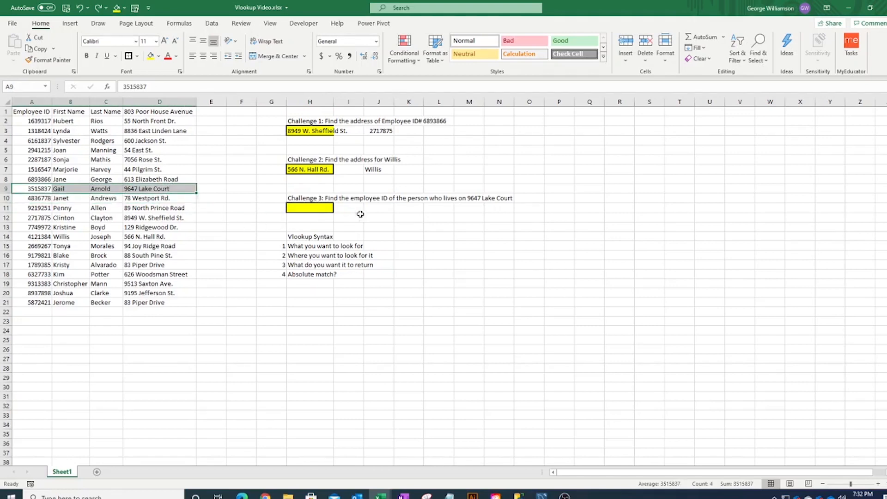
click(376, 209)
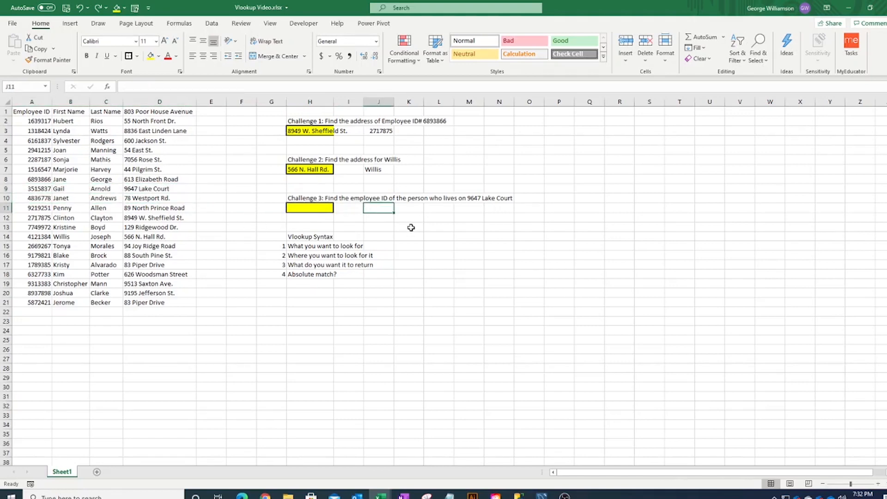
text(9647)
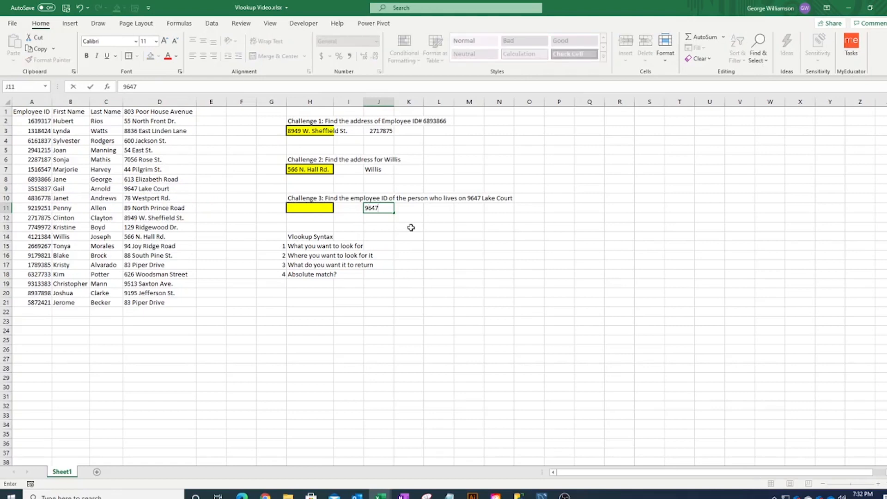
text( Lake Court)
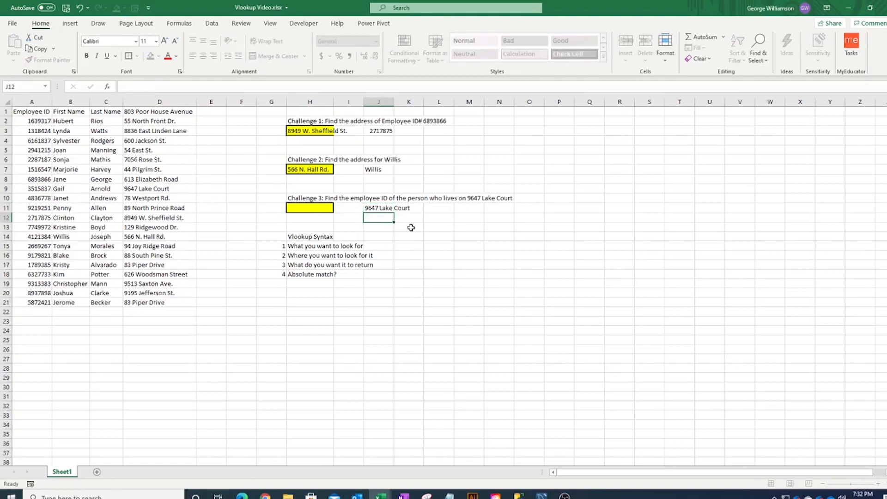
key(ctrl+Return)
key(Left)
key(Left)
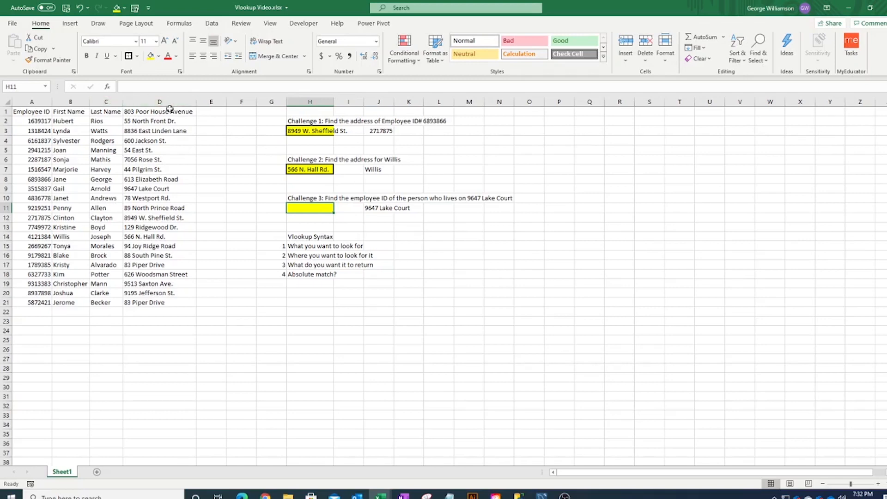
Step: Examine the order of columns A to D, comparing the address column's place with that of the Employee ID column
drag(167, 103, 145, 101)
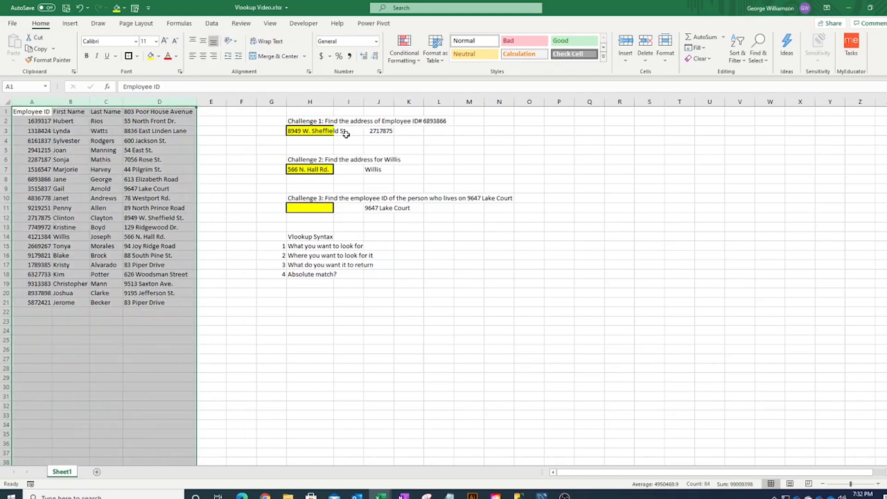
drag(35, 100, 159, 101)
drag(71, 101, 159, 101)
click(143, 167)
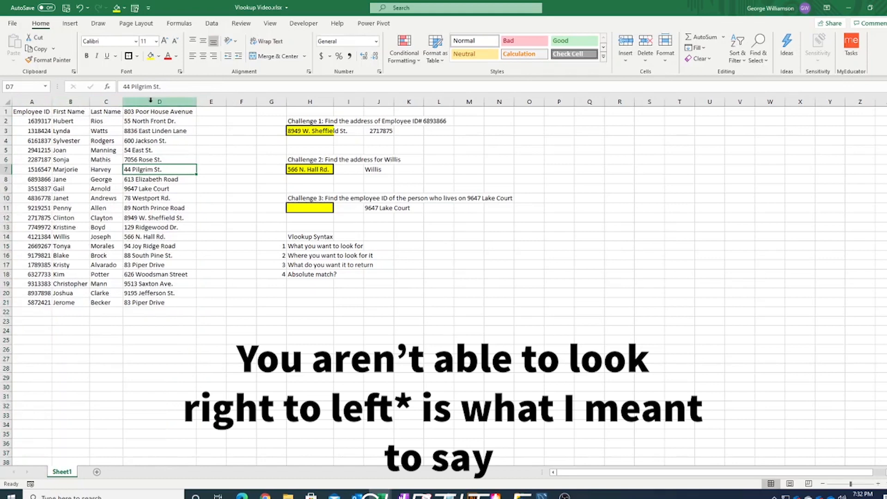
drag(159, 102, 32, 101)
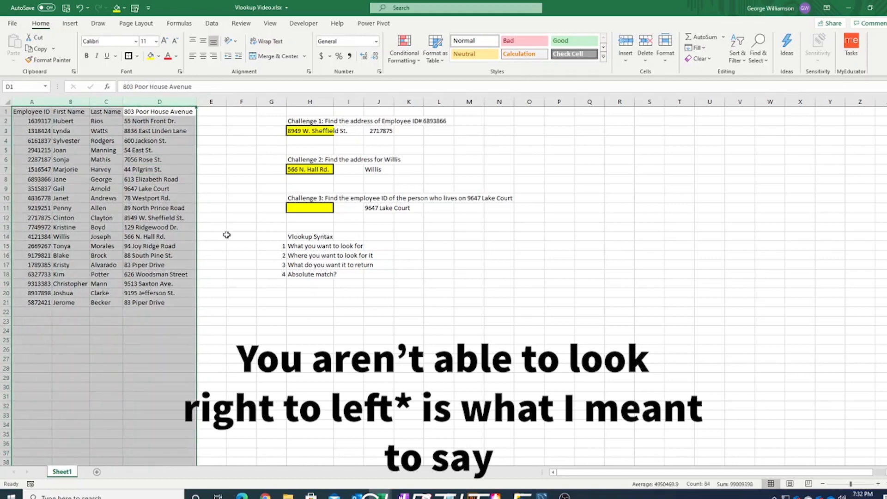
click(227, 235)
Step: Move the Employee ID column from the start of the table to directly after the address column
click(32, 102)
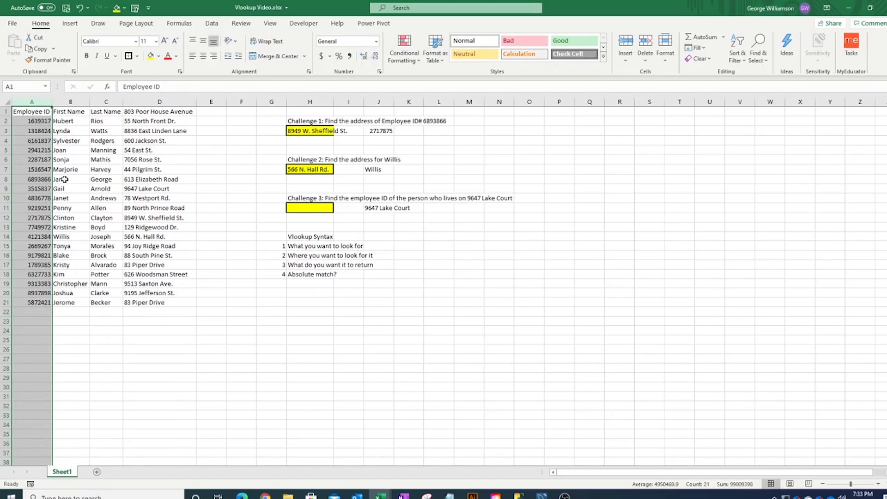
key(ctrl+c)
click(205, 99)
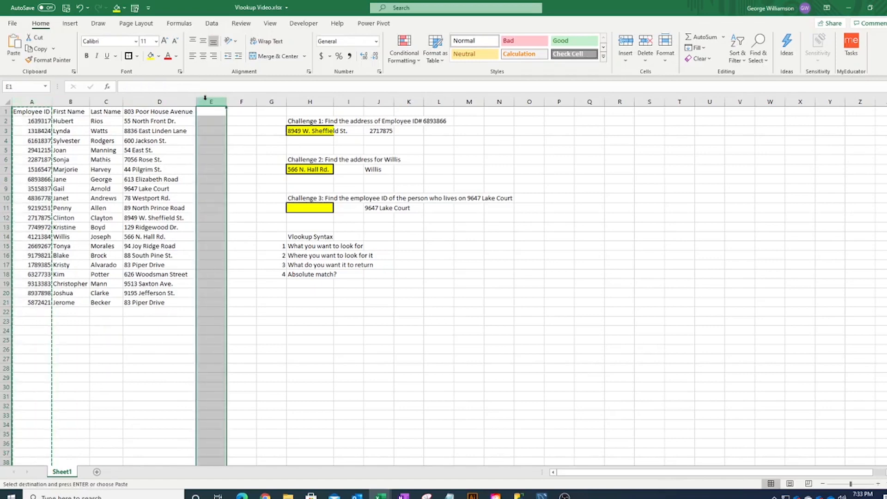
key(ctrl+shift+equal)
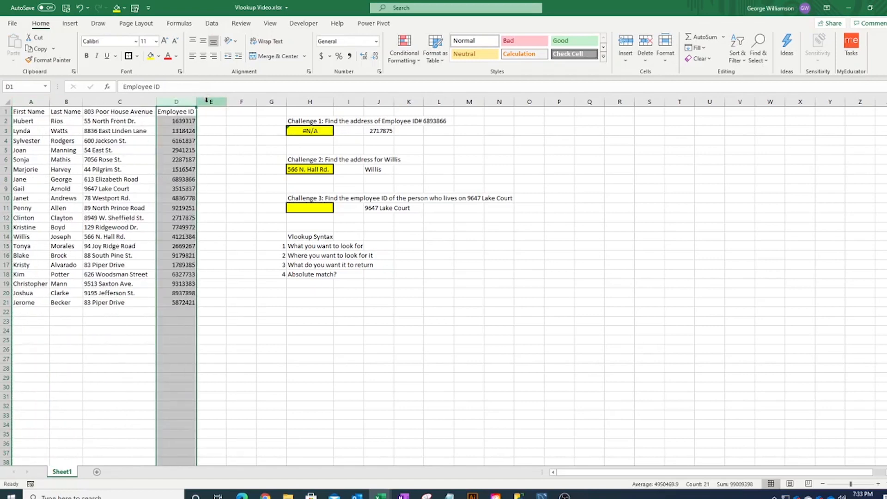
Step: Enter the formula =VLOOKUP(J11,C:D,2,FALSE) in H11 to return the employee ID for Challenge 3
click(328, 207)
text(=)
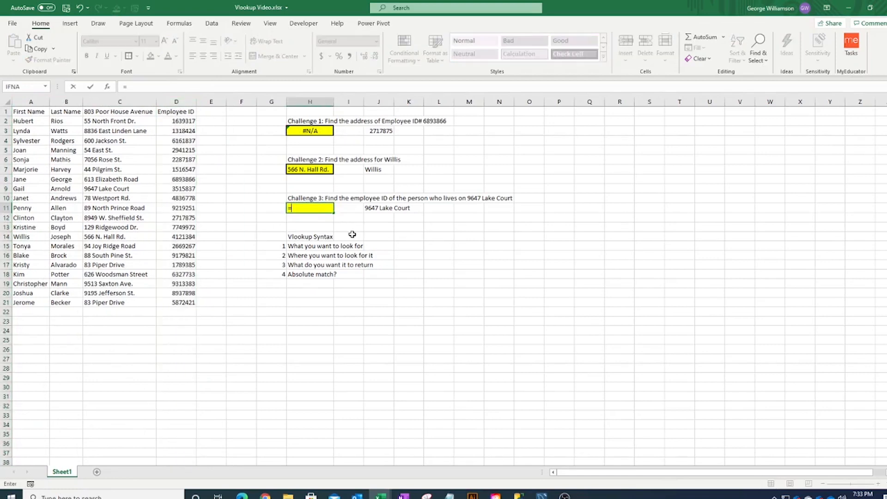
text(vlo)
key(Tab)
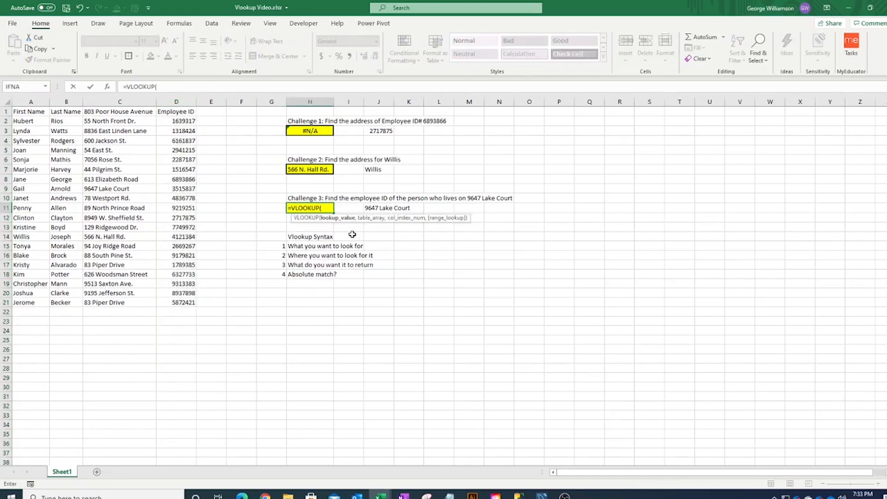
click(374, 209)
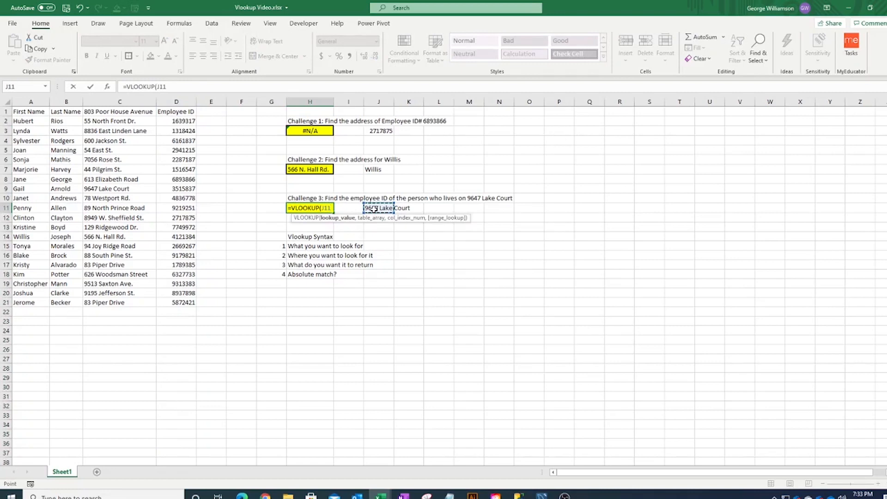
text(,)
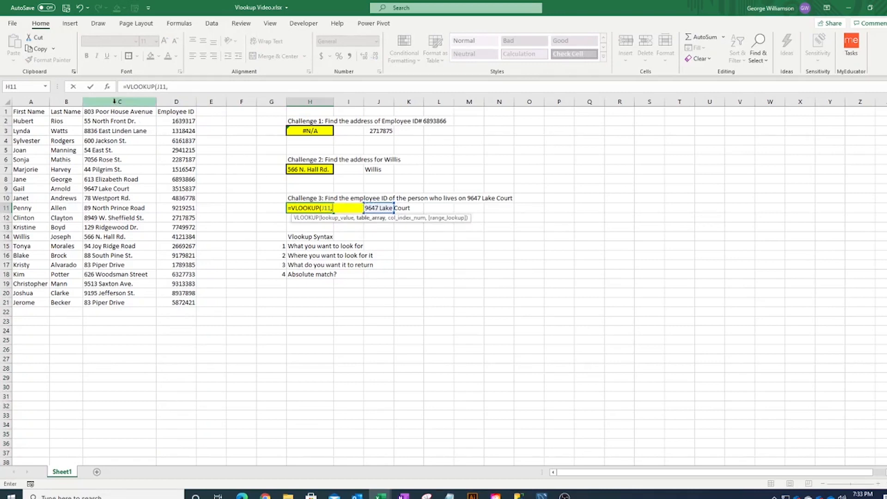
drag(114, 101, 179, 111)
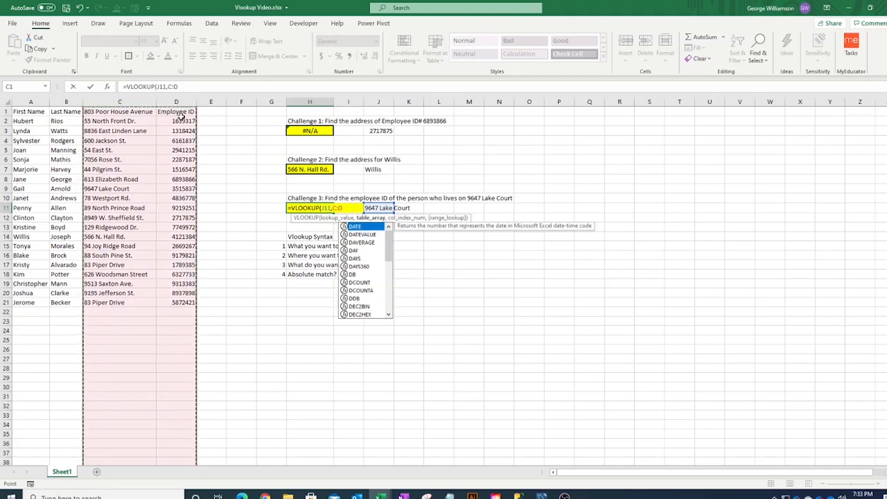
text(,)
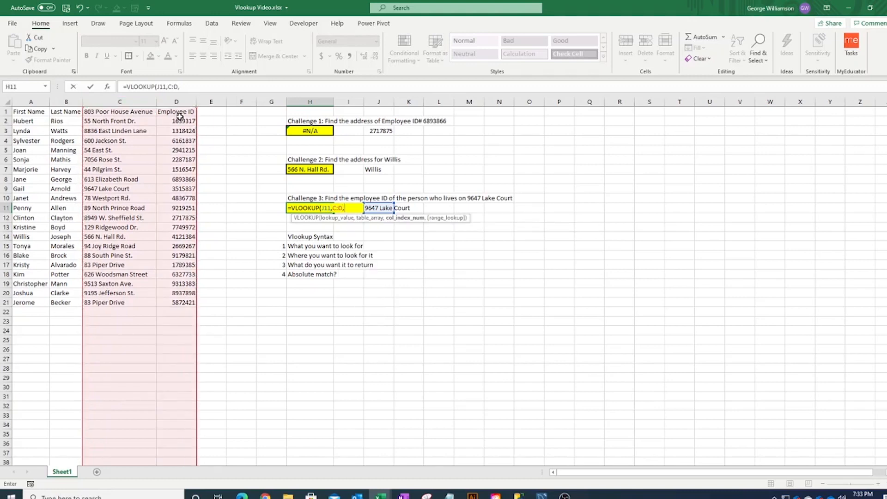
text(2,)
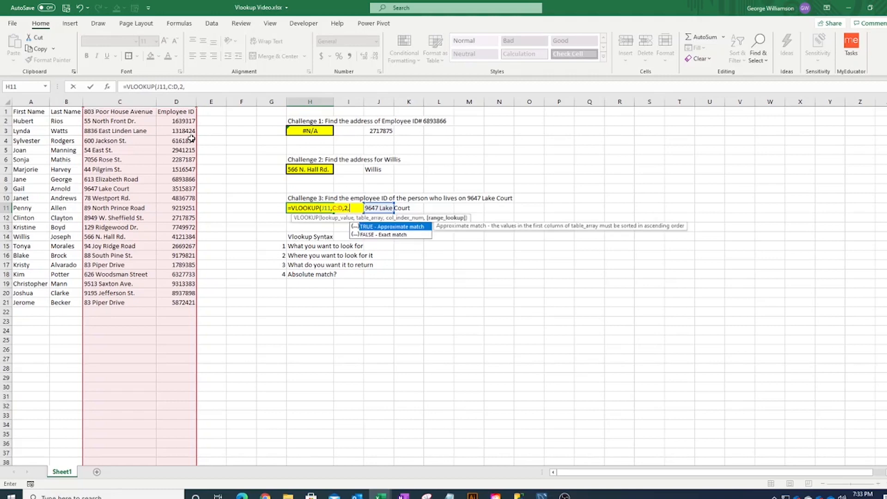
text(false)
key(Return)
click(314, 209)
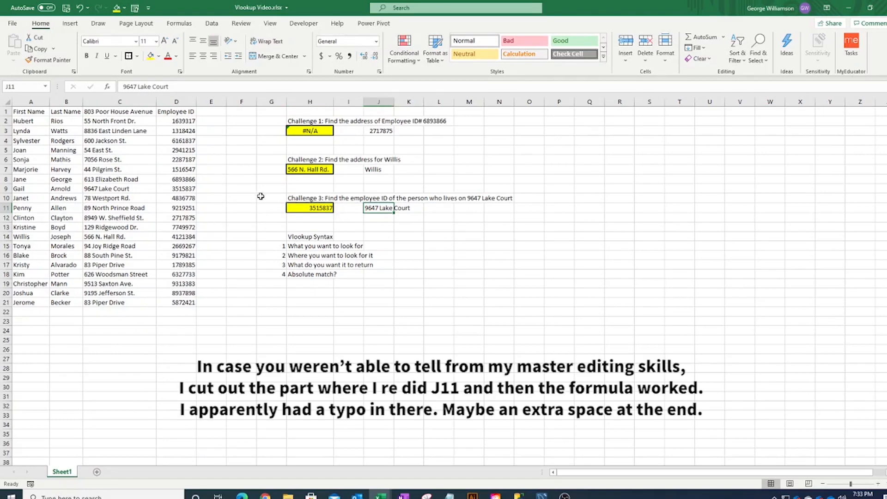
click(333, 217)
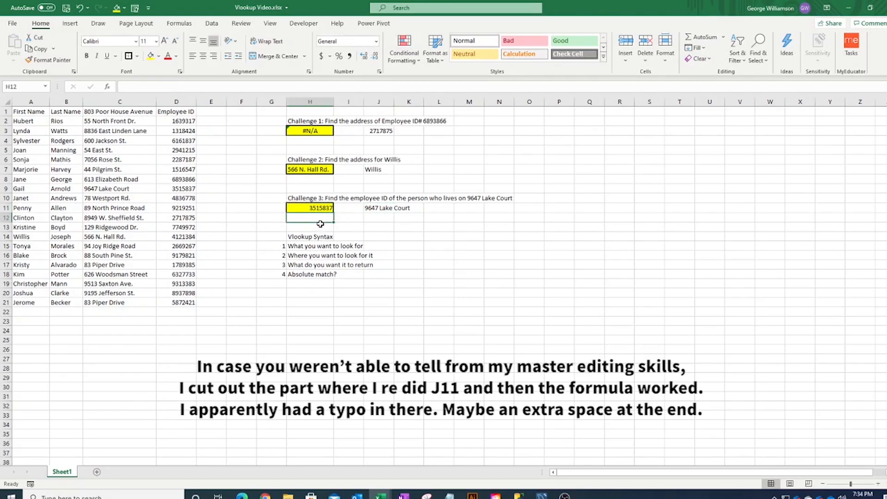
Step: Check the Challenge 3 result in H11 against the address and employee ID in row 9 of the employee table
click(320, 208)
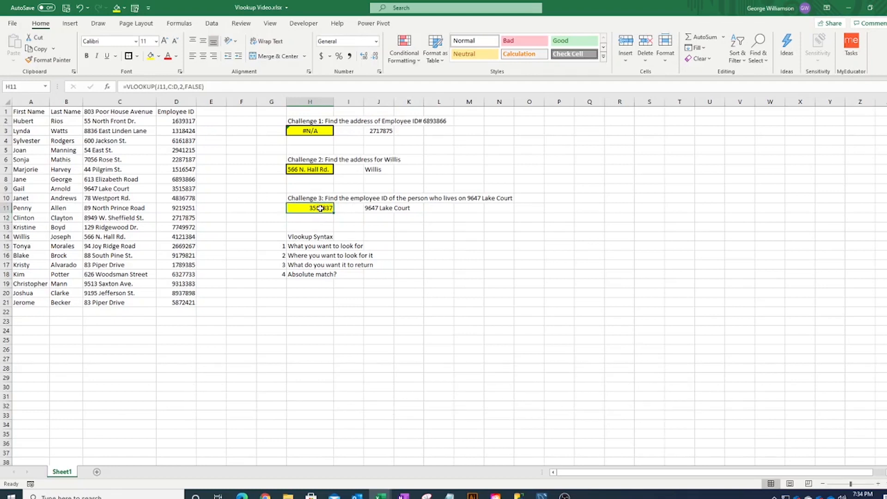
key(Return)
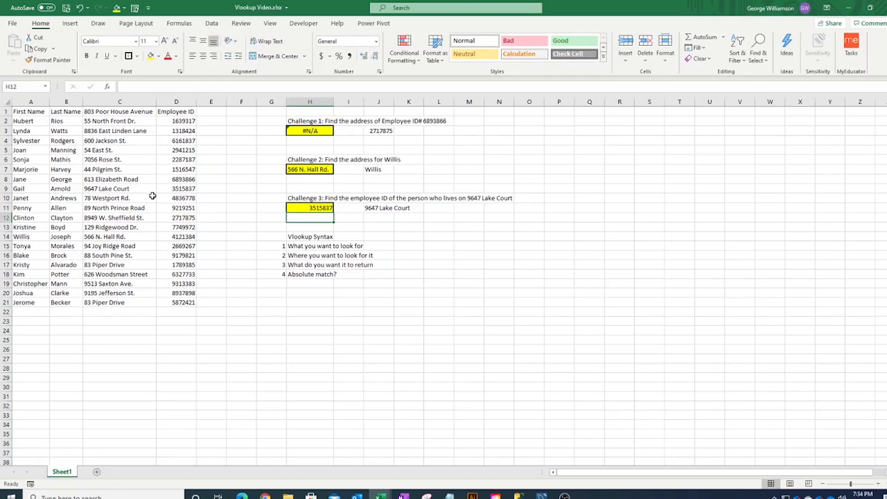
click(389, 208)
click(92, 191)
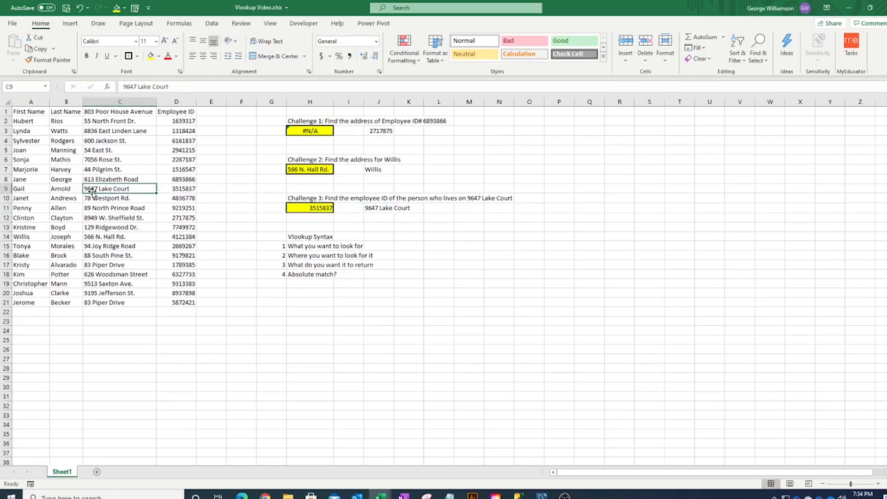
drag(93, 191, 172, 193)
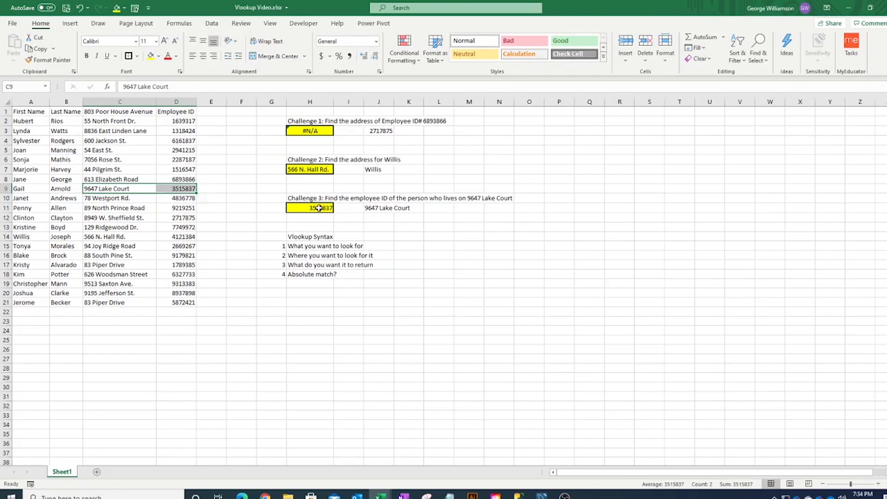
click(319, 208)
click(367, 230)
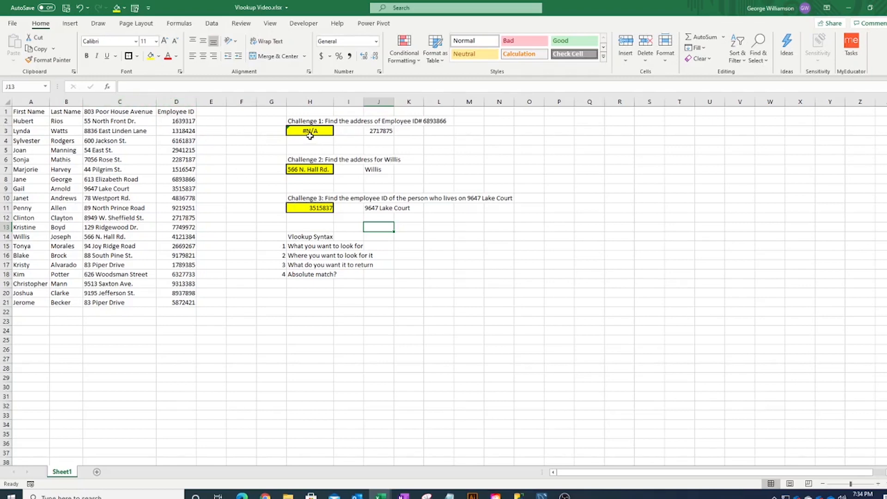
Step: Inspect the Challenge 1 formula in H3, comparing its lookup range with the moved Employee ID column
click(378, 133)
click(288, 119)
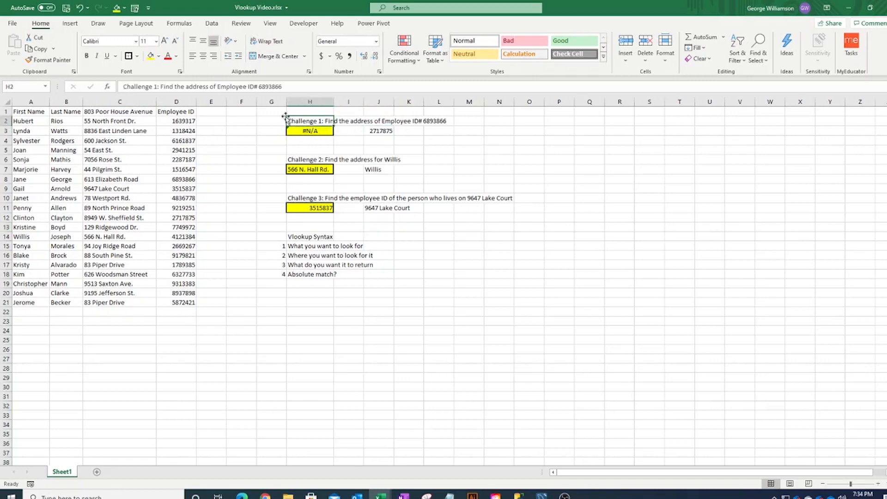
click(309, 133)
click(221, 86)
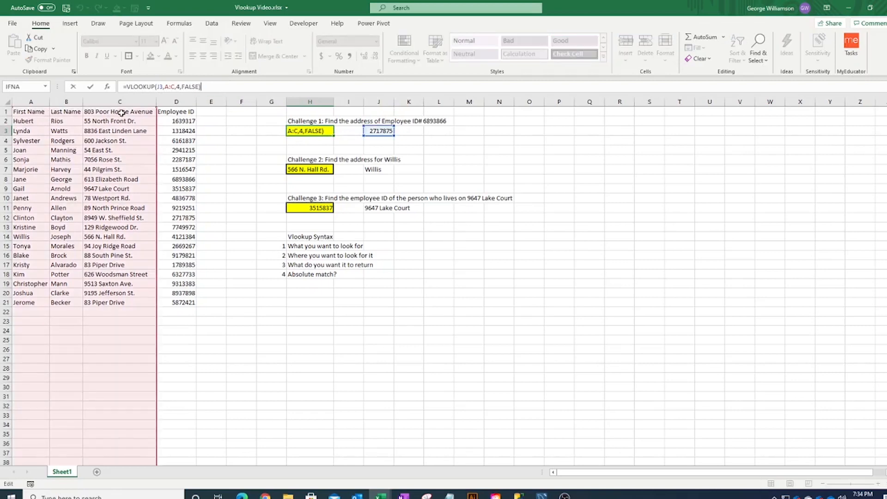
click(329, 158)
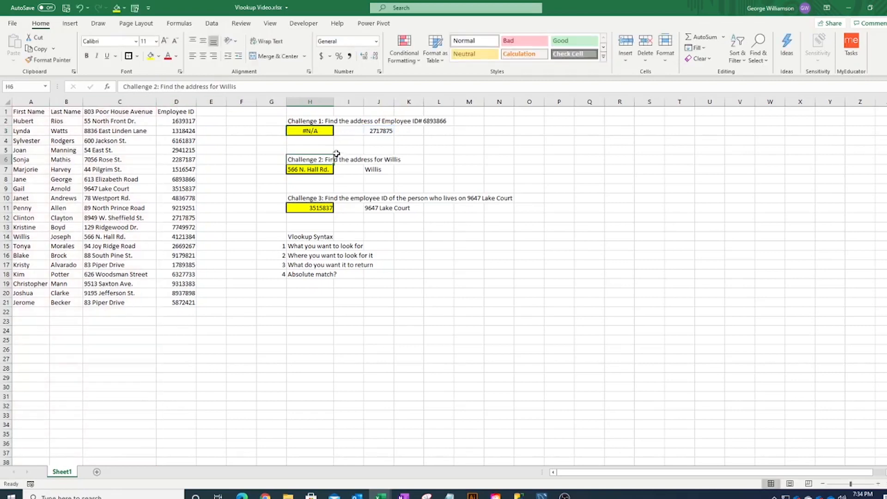
click(311, 132)
click(312, 284)
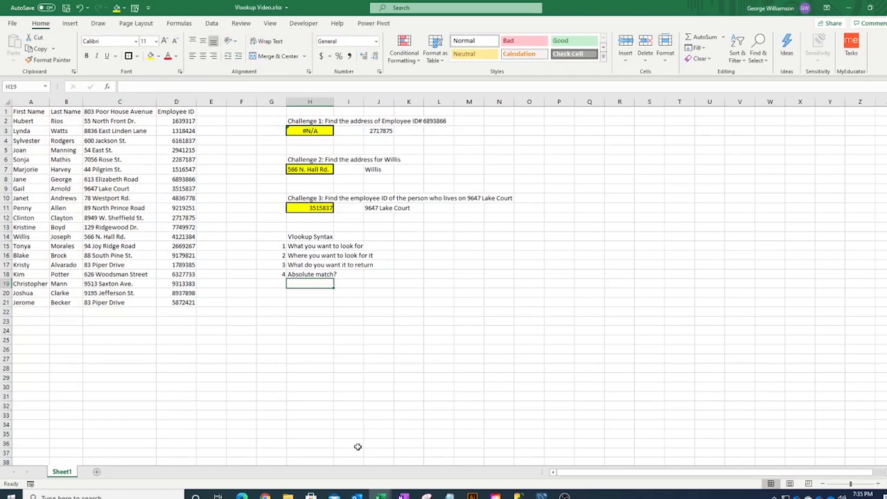